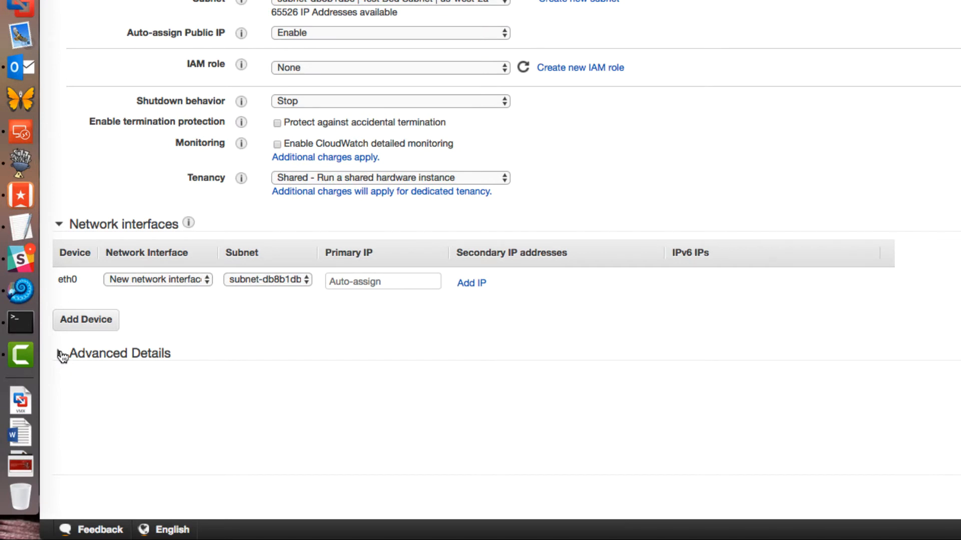
Step: Expand the advanced details, set user data to be supplied as a file, and select aws_userdata_CPS-AD4.sh from the Automation Scripts folder
{"action": "left_click", "coordinate": [60, 353]}
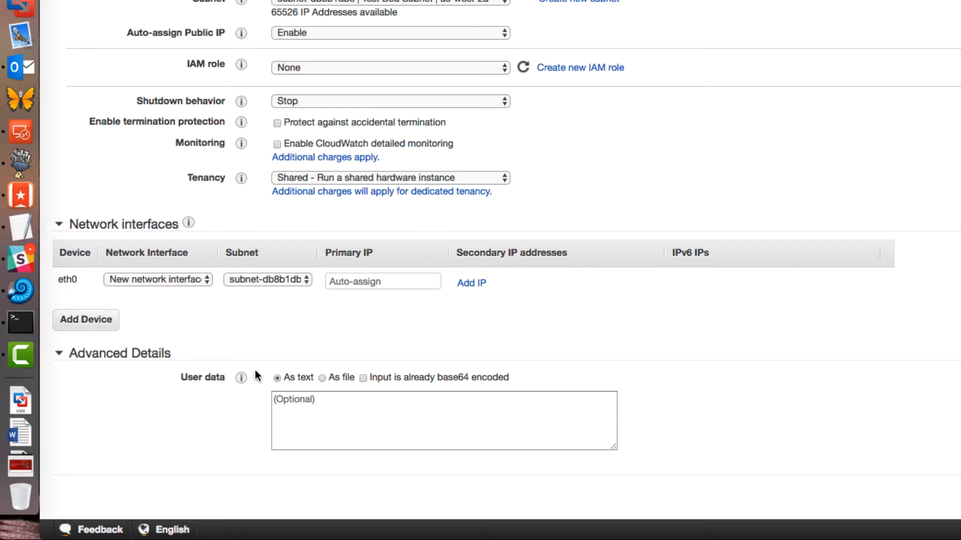
{"action": "left_click", "coordinate": [321, 379]}
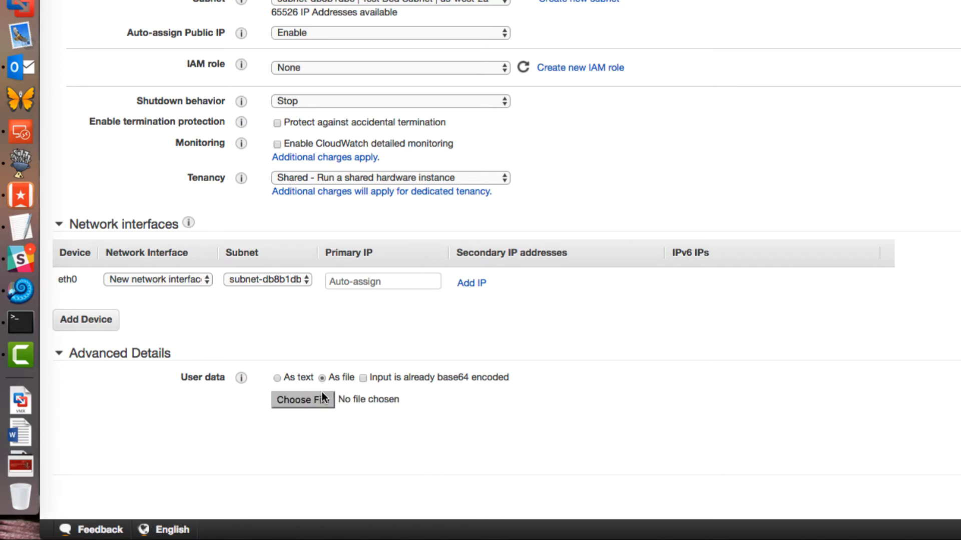
{"action": "left_click", "coordinate": [320, 398]}
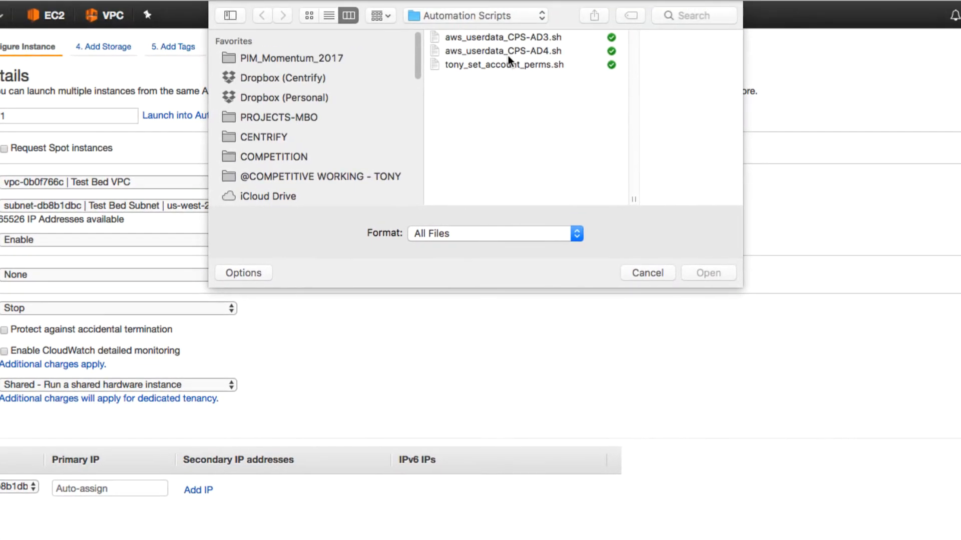
{"action": "left_click", "coordinate": [503, 51]}
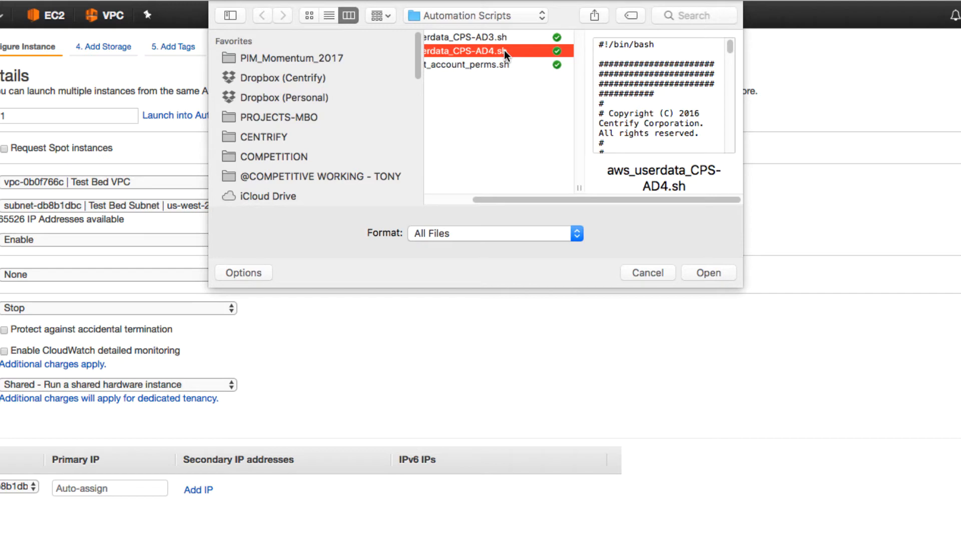
Step: Preview the selected script, examining its user configurations and the functions called in run(), and close the preview
{"action": "key", "text": "space"}
{"action": "scroll", "coordinate": [400, 419], "scroll_direction": "down", "scroll_amount": 20}
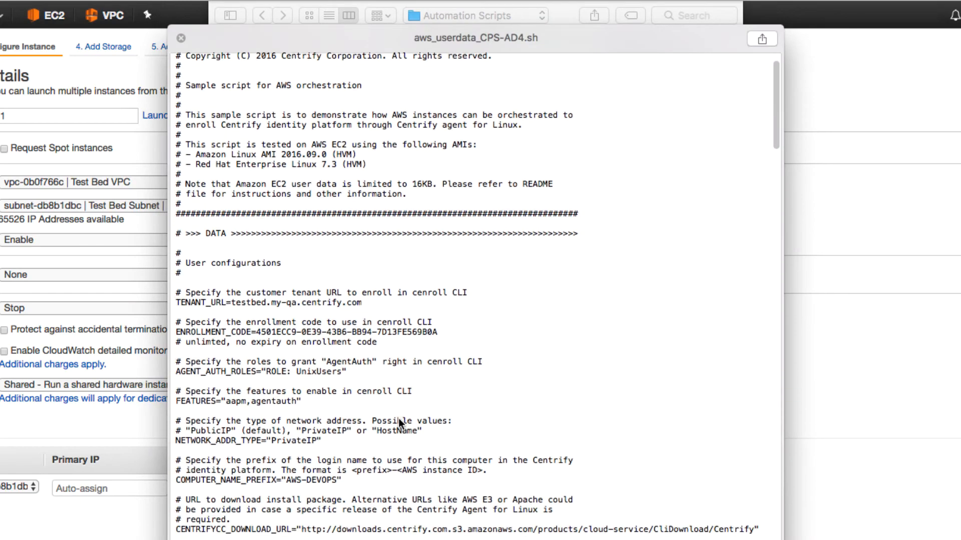
{"action": "scroll", "coordinate": [398, 418], "scroll_direction": "down", "scroll_amount": 20}
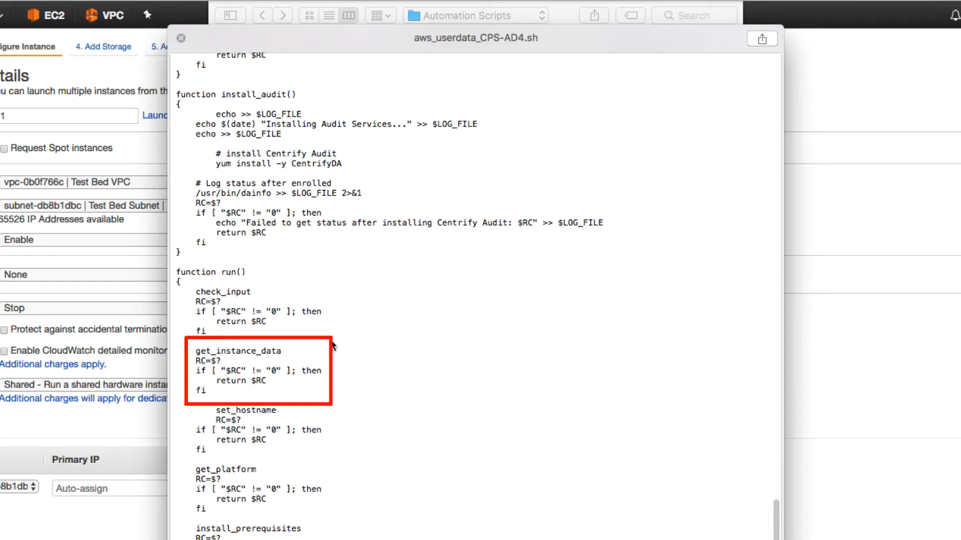
{"action": "scroll", "coordinate": [334, 381], "scroll_direction": "down", "scroll_amount": 10}
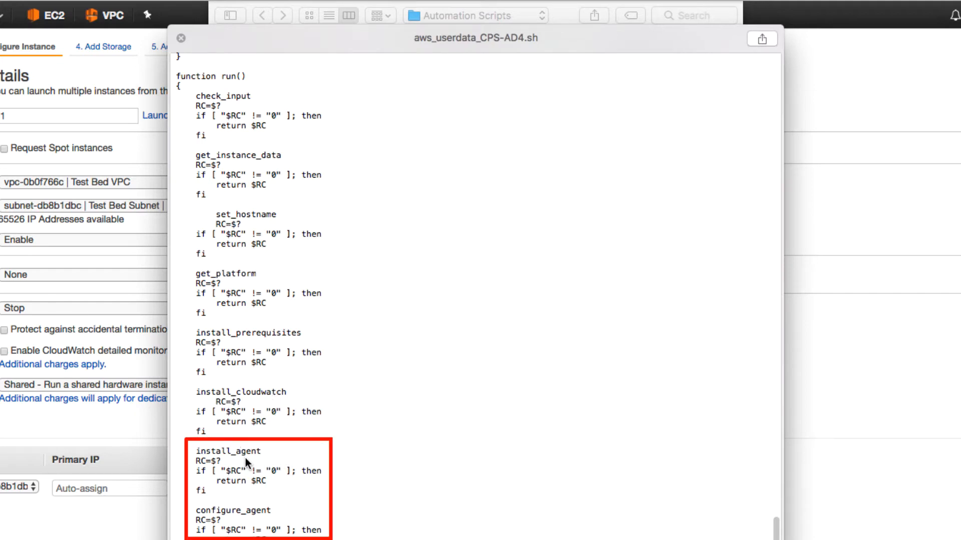
{"action": "scroll", "coordinate": [364, 526], "scroll_direction": "down", "scroll_amount": 12}
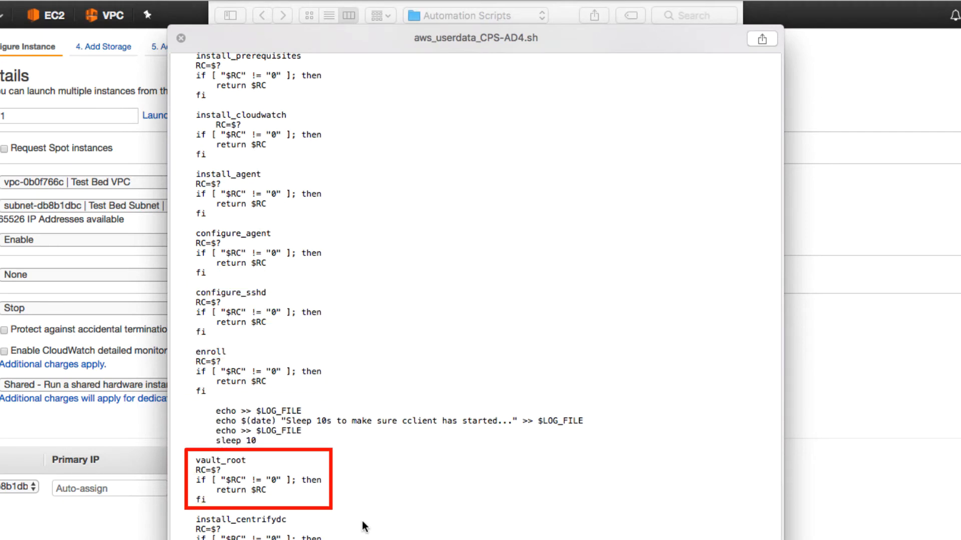
{"action": "scroll", "coordinate": [364, 525], "scroll_direction": "down", "scroll_amount": 9}
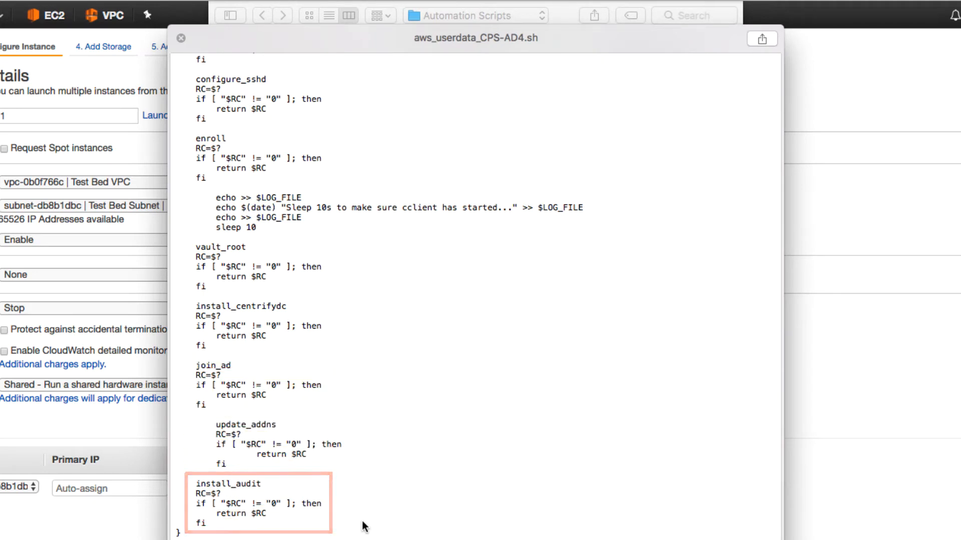
{"action": "key", "text": "space"}
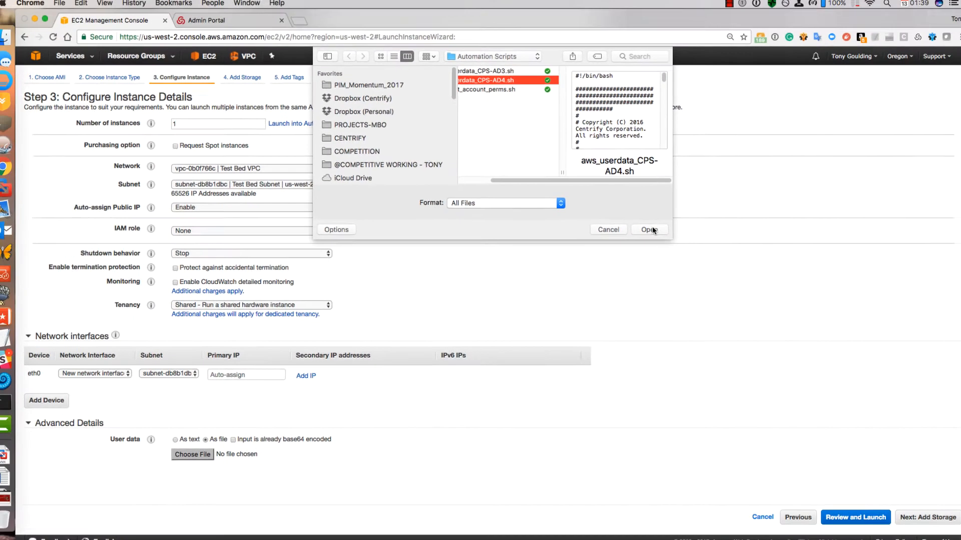
Step: Attach the selected script as user data and advance past the storage settings to the tags step
{"action": "left_click", "coordinate": [714, 273]}
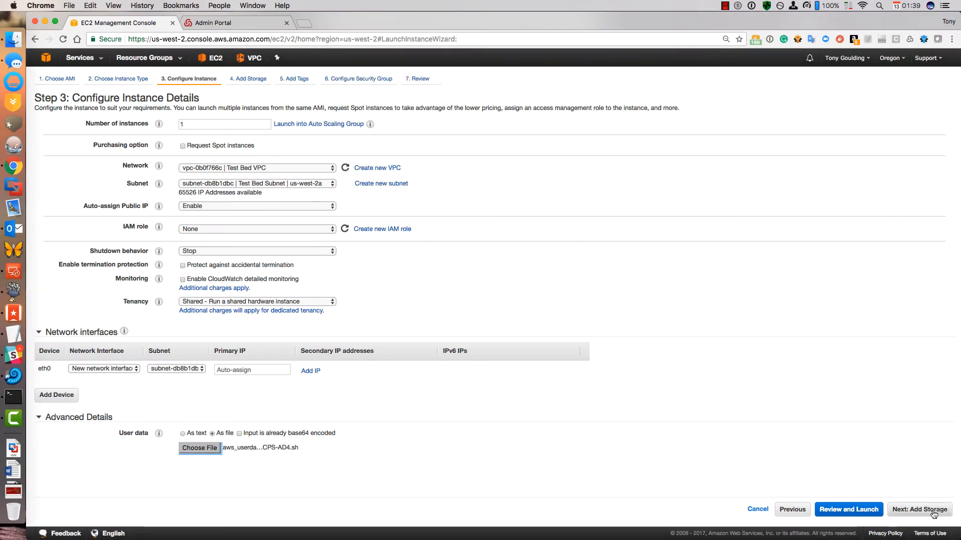
{"action": "left_click", "coordinate": [933, 515]}
{"action": "left_click", "coordinate": [924, 509]}
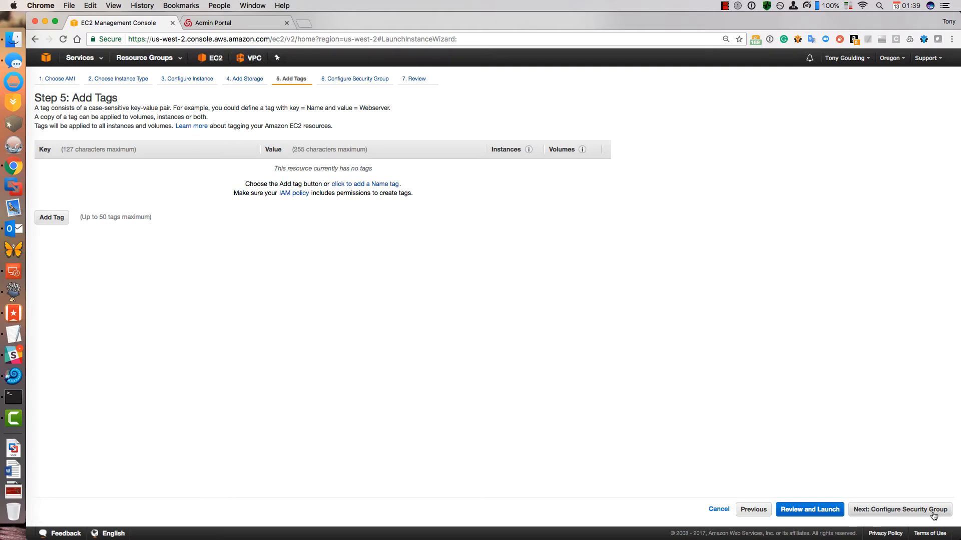
Step: Add a tag with key Name and value AWS-Linux-DevOps2, and proceed to the security group configuration
{"action": "left_click", "coordinate": [51, 217]}
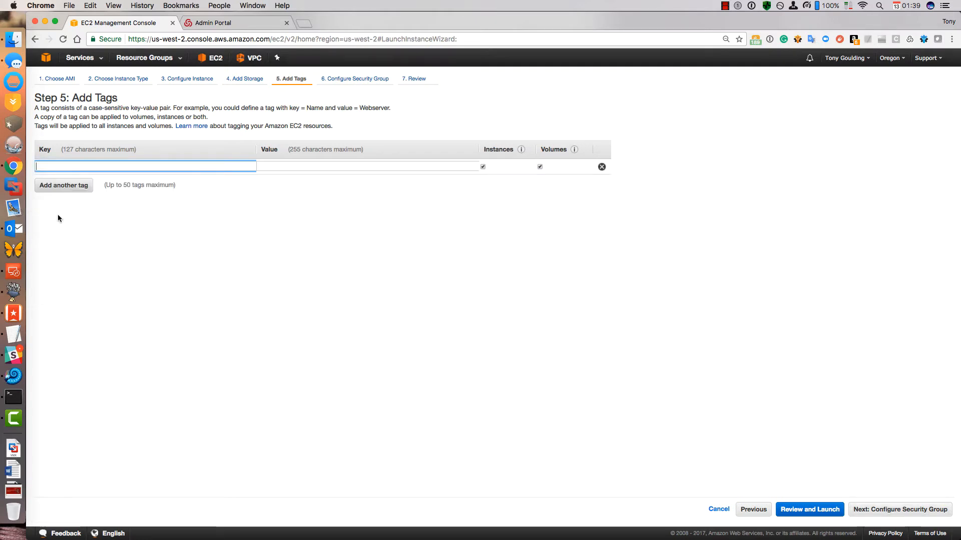
{"action": "type", "text": "Name"}
{"action": "key", "text": "Tab"}
{"action": "type", "text": "AWS"}
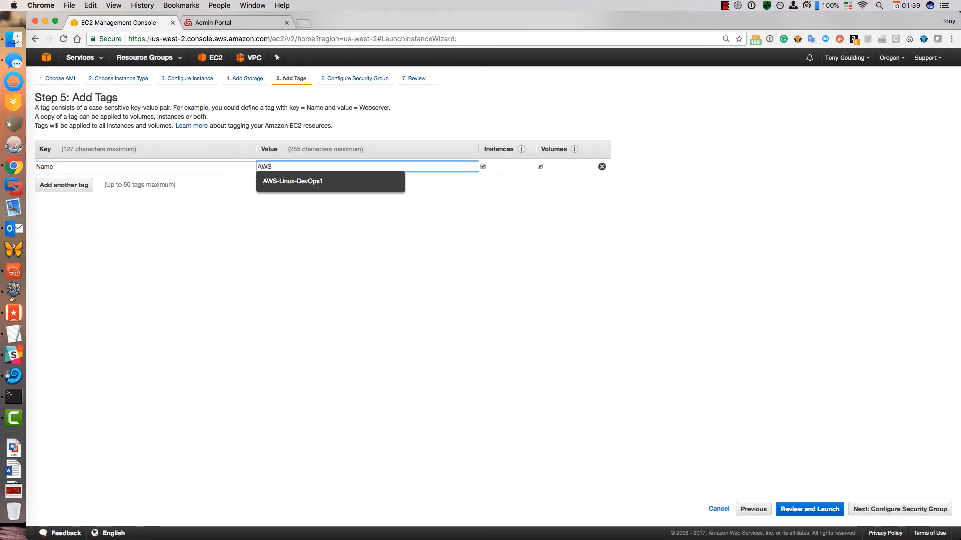
{"action": "left_click", "coordinate": [283, 182]}
{"action": "key", "text": "BackSpace"}
{"action": "type", "text": "2"}
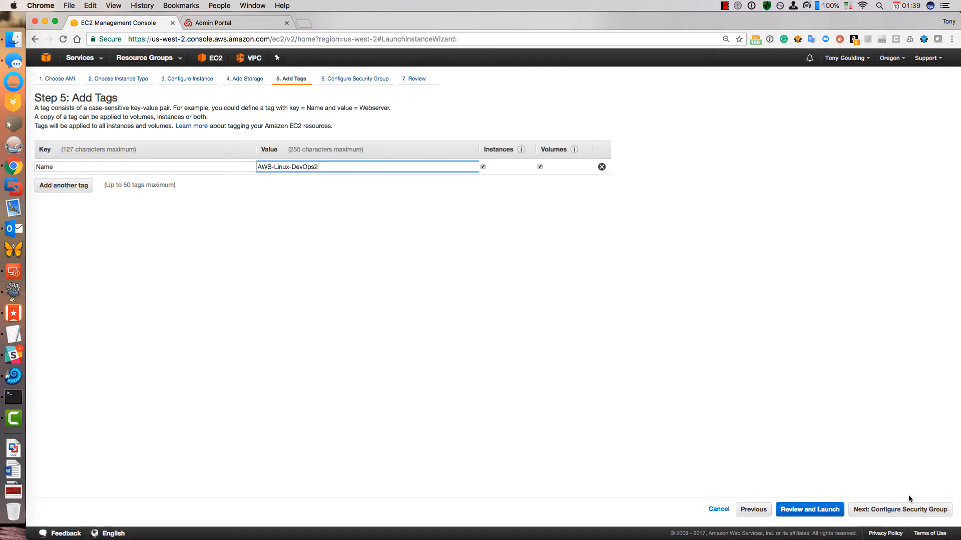
{"action": "left_click", "coordinate": [912, 511]}
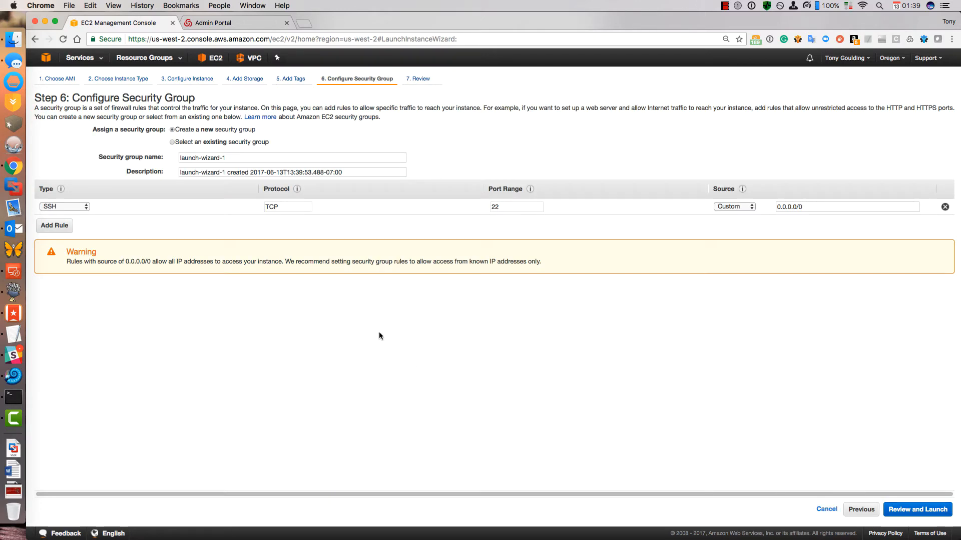
Step: Assign the existing security group TestBed 2-Linux SG and proceed to the launch review
{"action": "left_click", "coordinate": [172, 142]}
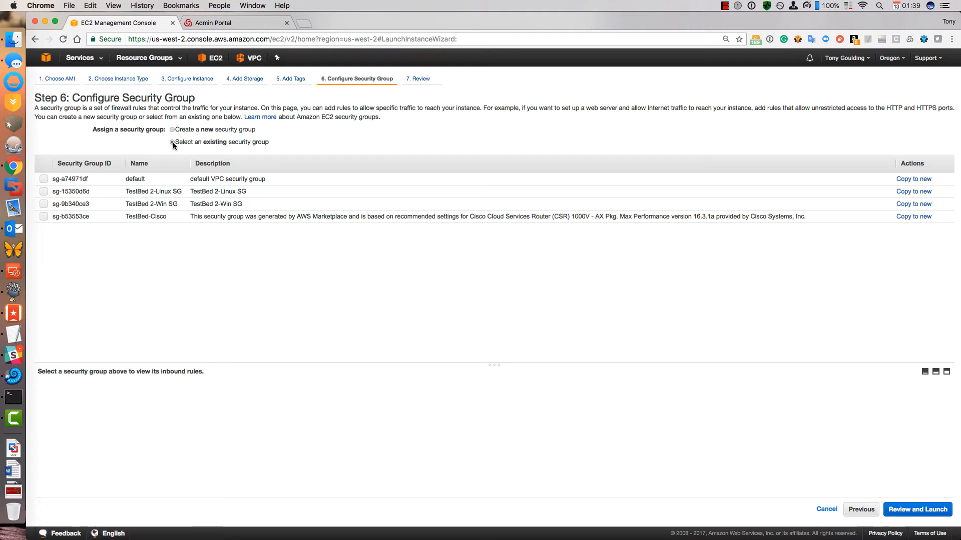
{"action": "left_click", "coordinate": [43, 193]}
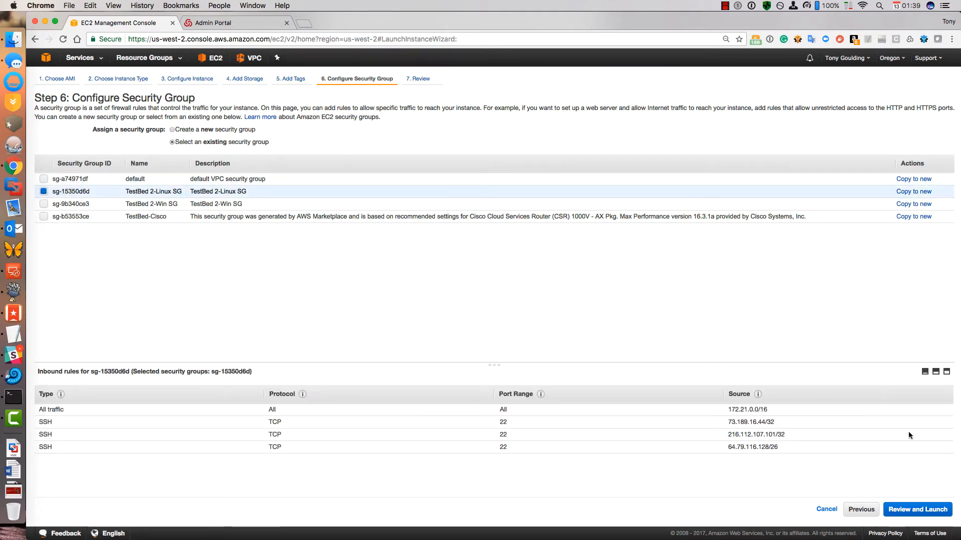
{"action": "left_click", "coordinate": [913, 511]}
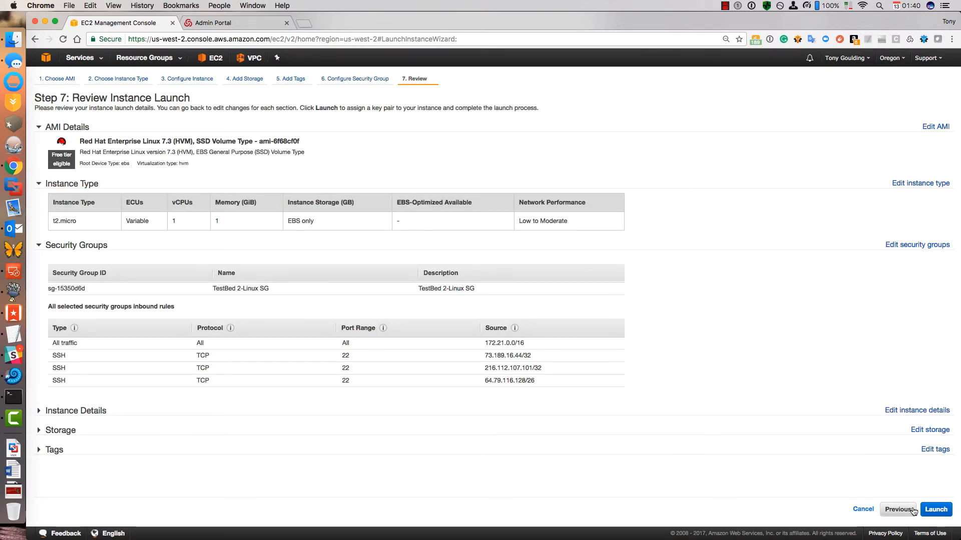
Step: Launch the instance with the preselected existing key pair, acknowledging access to its private key file, and show the instances list
{"action": "left_click", "coordinate": [936, 511]}
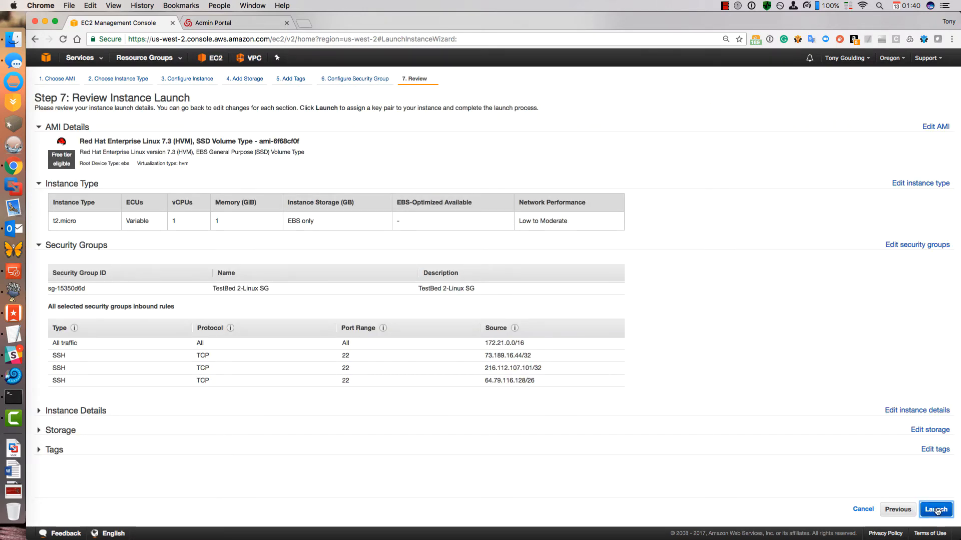
{"action": "left_click", "coordinate": [363, 338]}
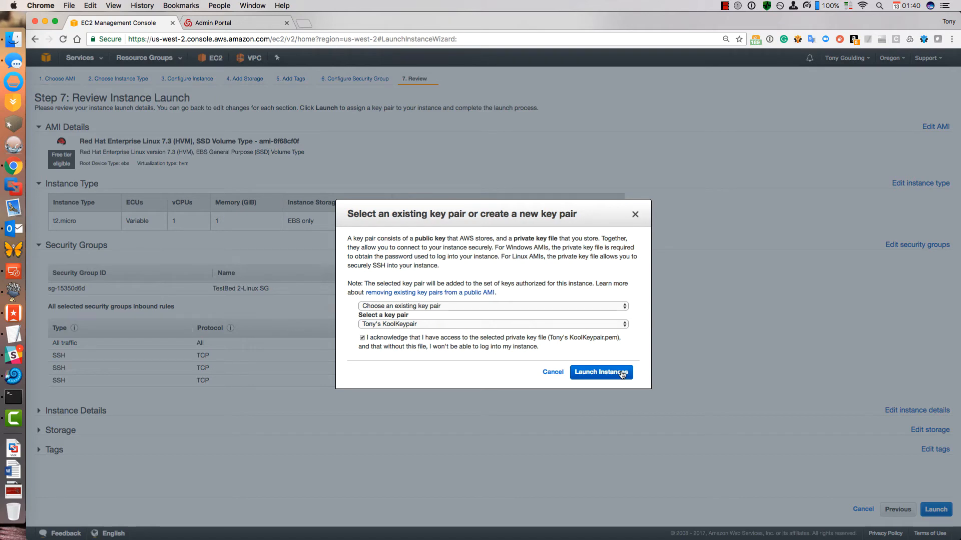
{"action": "left_click", "coordinate": [622, 373]}
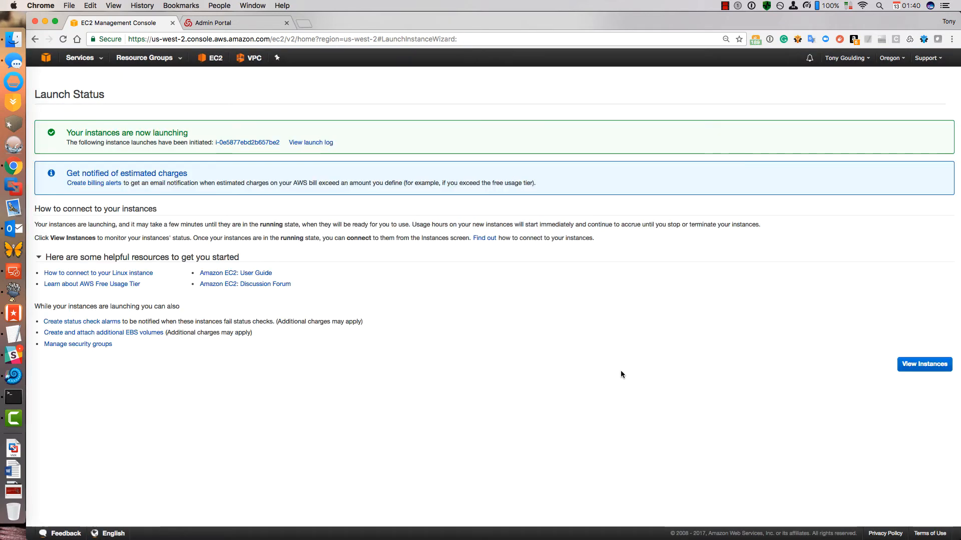
{"action": "left_click", "coordinate": [908, 370]}
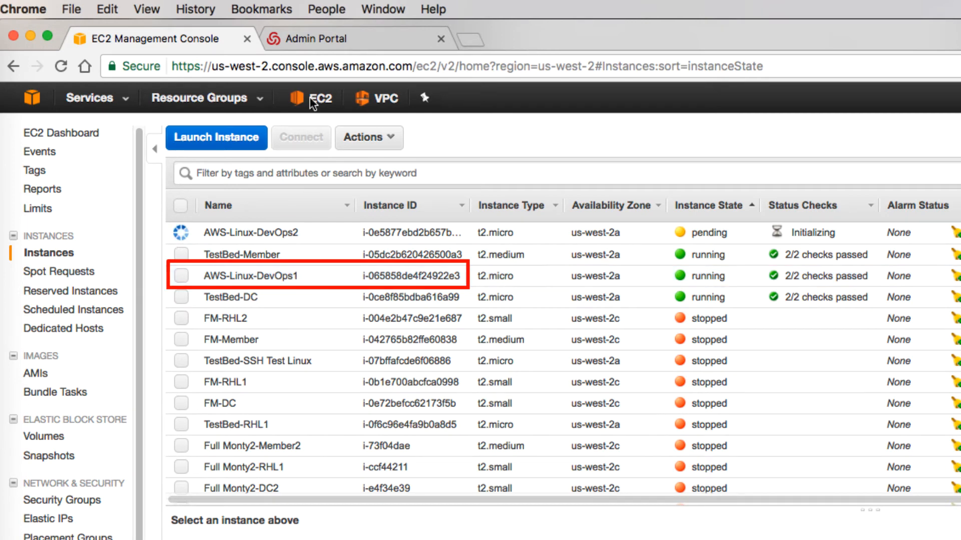
Step: Switch to the Admin Portal, open system AWS-DEVOPS-i-065858de4f24922e3, and examine its settings down to the proxy account
{"action": "left_click", "coordinate": [320, 38]}
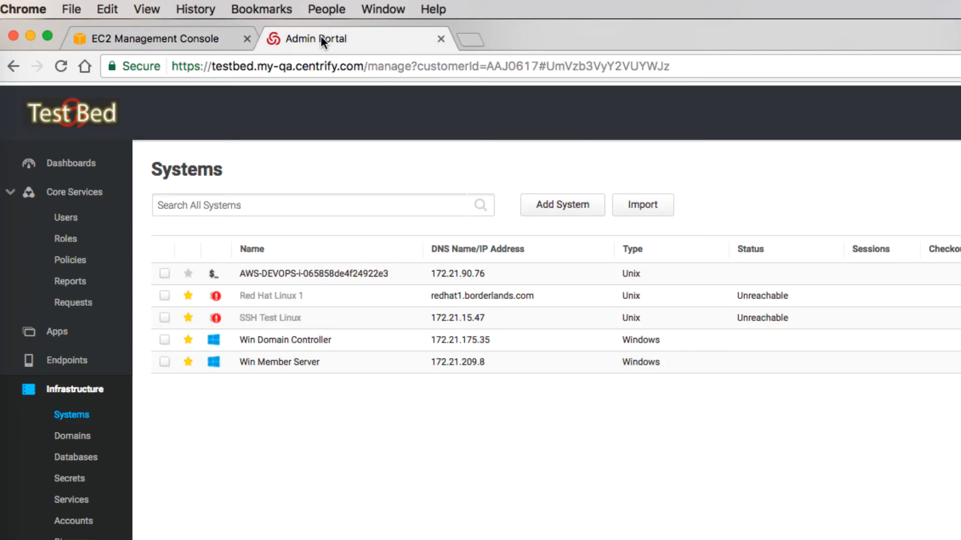
{"action": "left_click", "coordinate": [327, 279]}
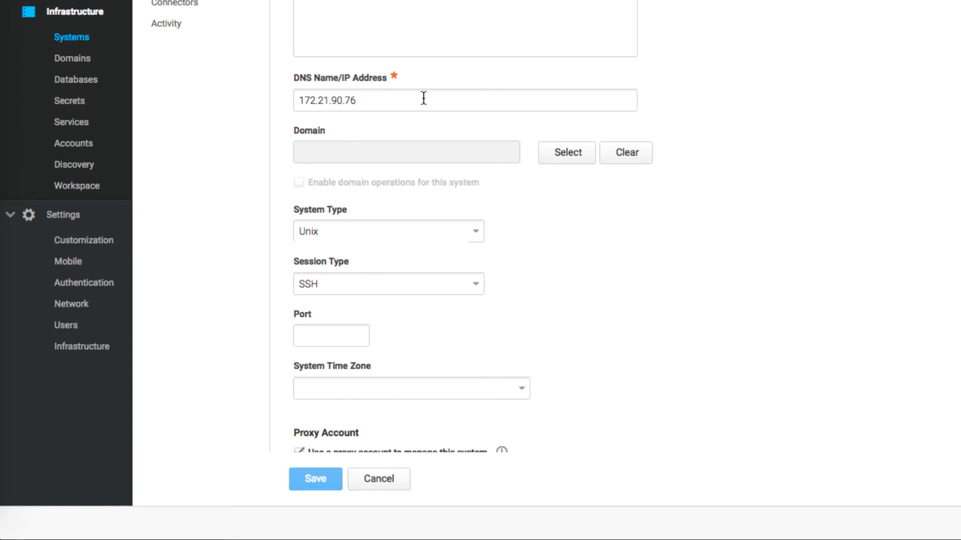
{"action": "scroll", "coordinate": [423, 98], "scroll_direction": "down", "scroll_amount": 3}
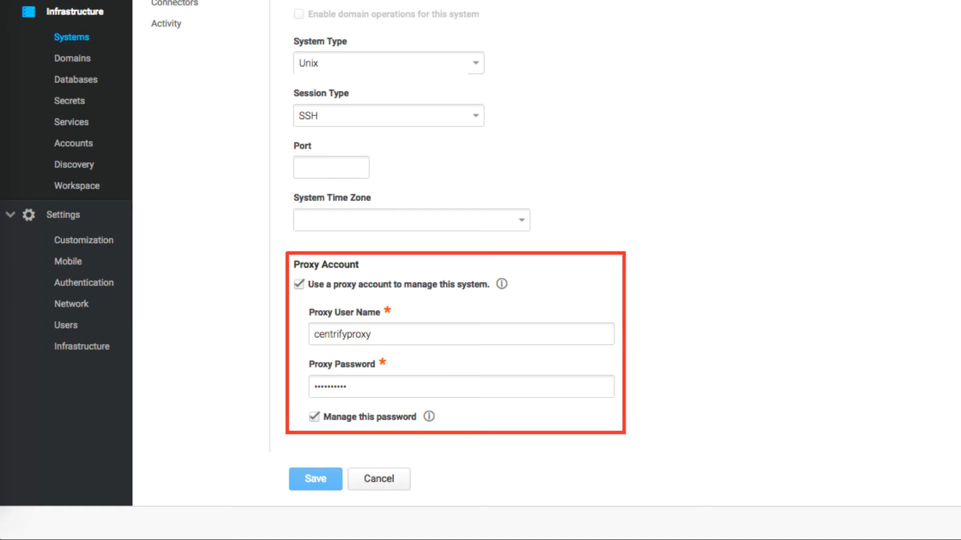
Step: Log in to the system from its Accounts page using the vaulted root account
{"action": "scroll", "coordinate": [481, 270], "scroll_direction": "up", "scroll_amount": 10}
{"action": "left_click", "coordinate": [202, 175]}
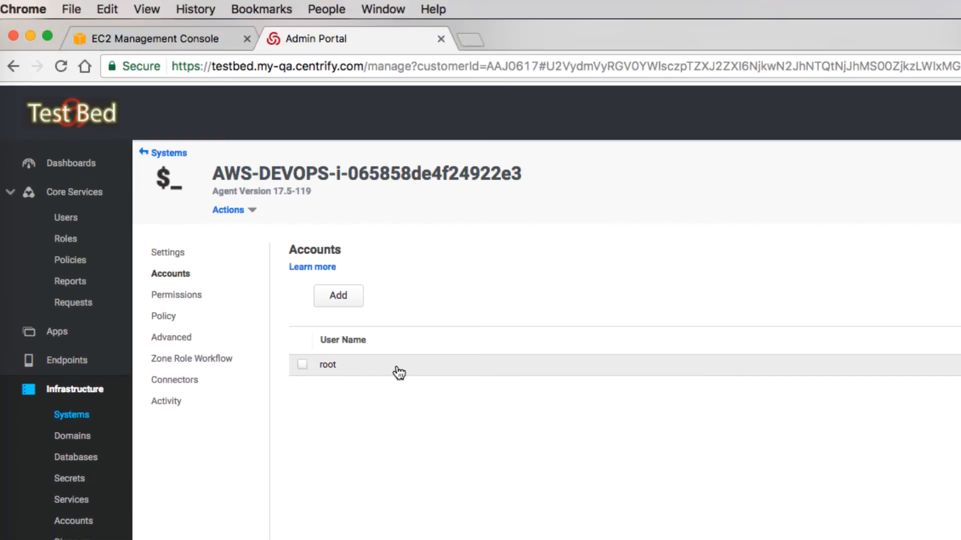
{"action": "left_click", "coordinate": [303, 366]}
{"action": "left_click", "coordinate": [352, 302]}
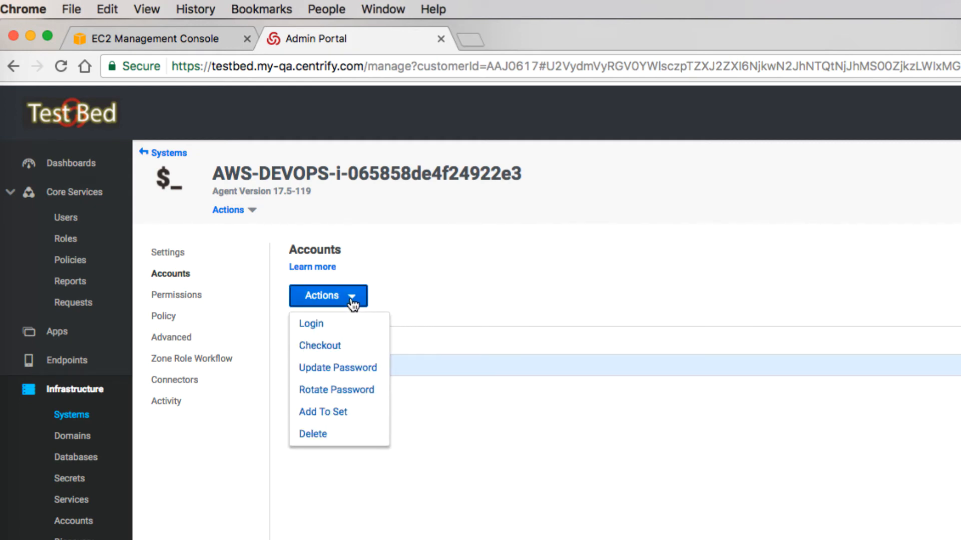
{"action": "left_click", "coordinate": [317, 327]}
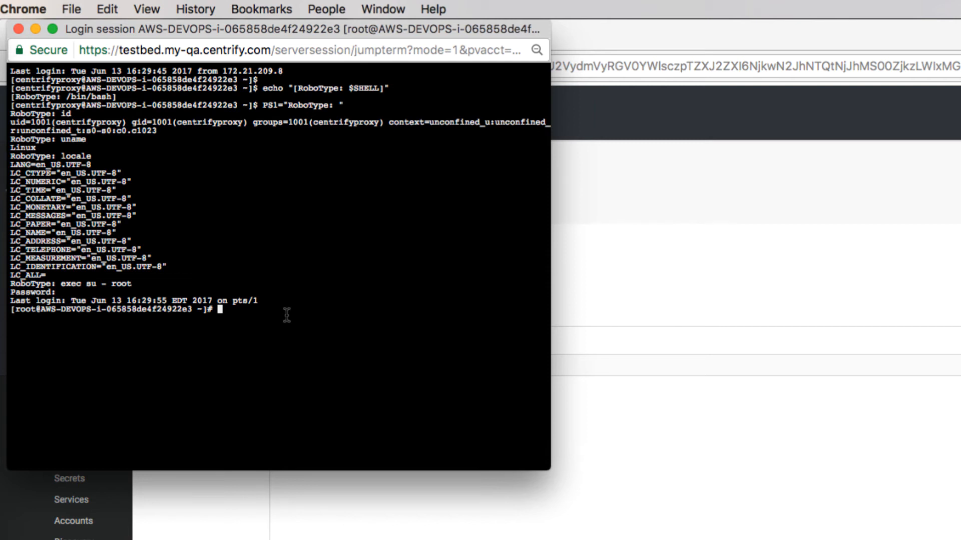
Step: Run the id command in the root login session to check the current user identity
{"action": "key", "text": "Return"}
{"action": "key", "text": "Return"}
{"action": "type", "text": "id"}
{"action": "key", "text": "Return"}
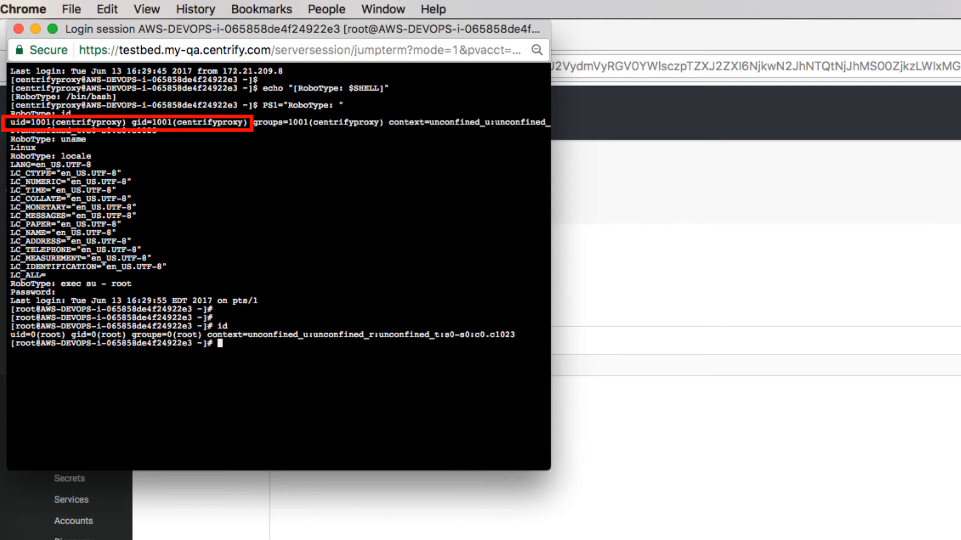
Step: Exit the root login session and return to the infrastructure Systems list
{"action": "type", "text": "exit"}
{"action": "key", "text": "Return"}
{"action": "left_click", "coordinate": [206, 296]}
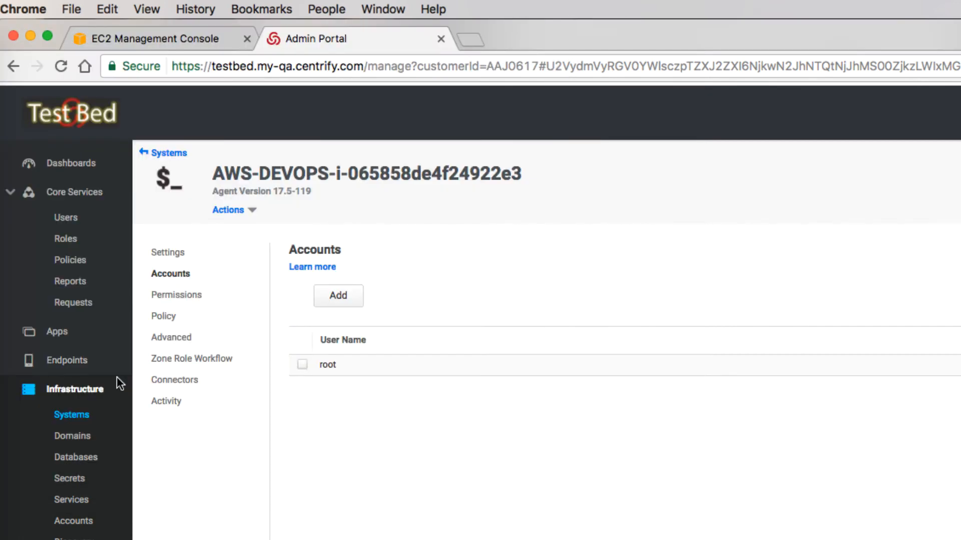
{"action": "left_click", "coordinate": [76, 418]}
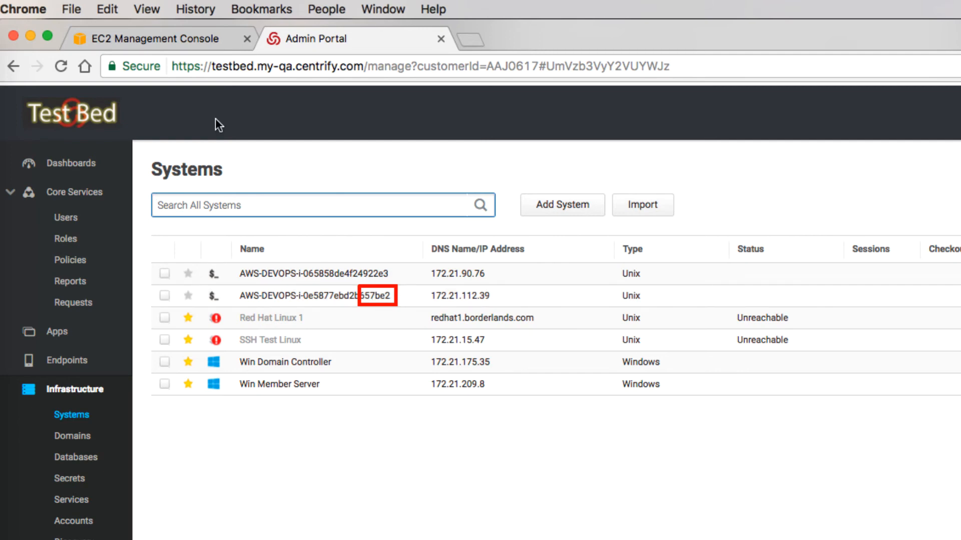
Step: Widen the Instance ID column in the EC2 console to compare AWS-Linux-DevOps2's full ID with the Admin Portal's Systems list
{"action": "left_click", "coordinate": [196, 40]}
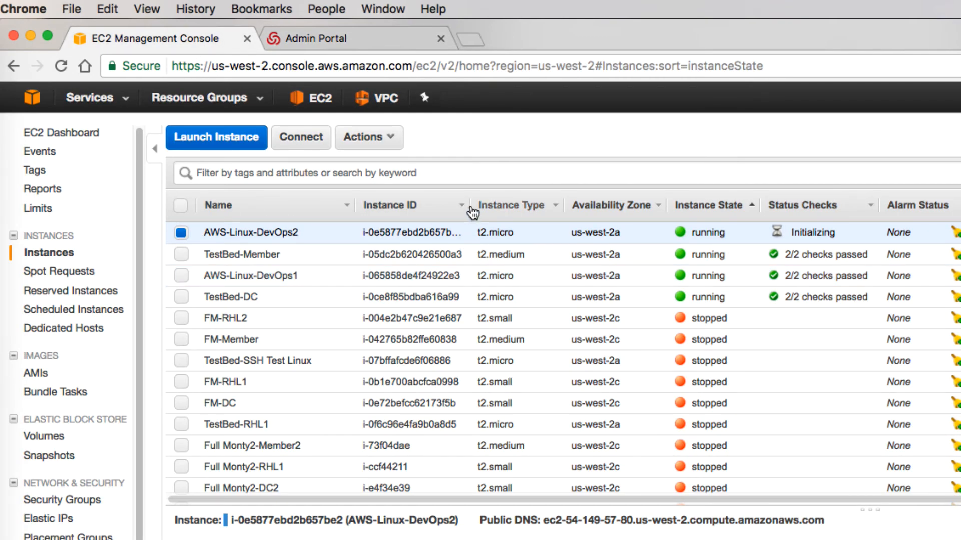
{"action": "left_click_drag", "start_coordinate": [469, 206], "coordinate": [484, 207]}
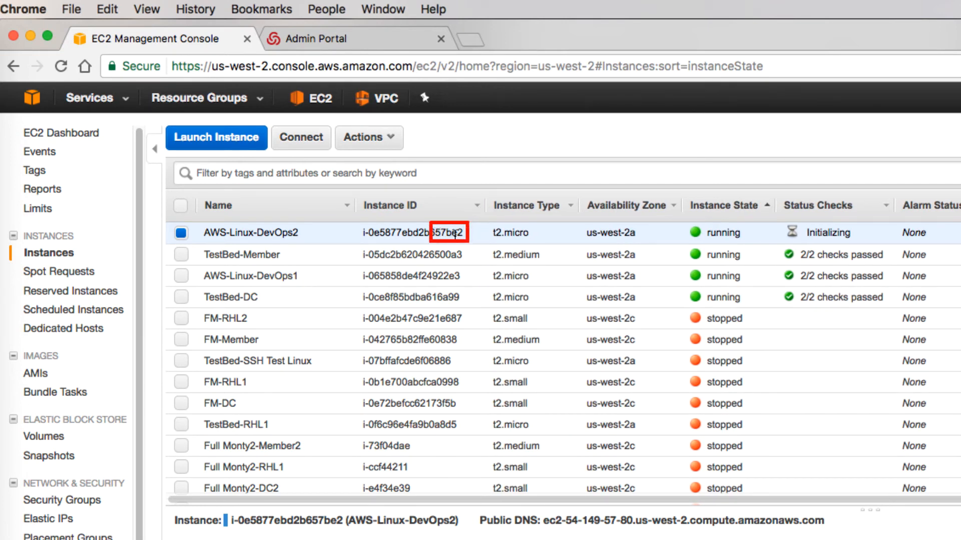
{"action": "left_click", "coordinate": [377, 38]}
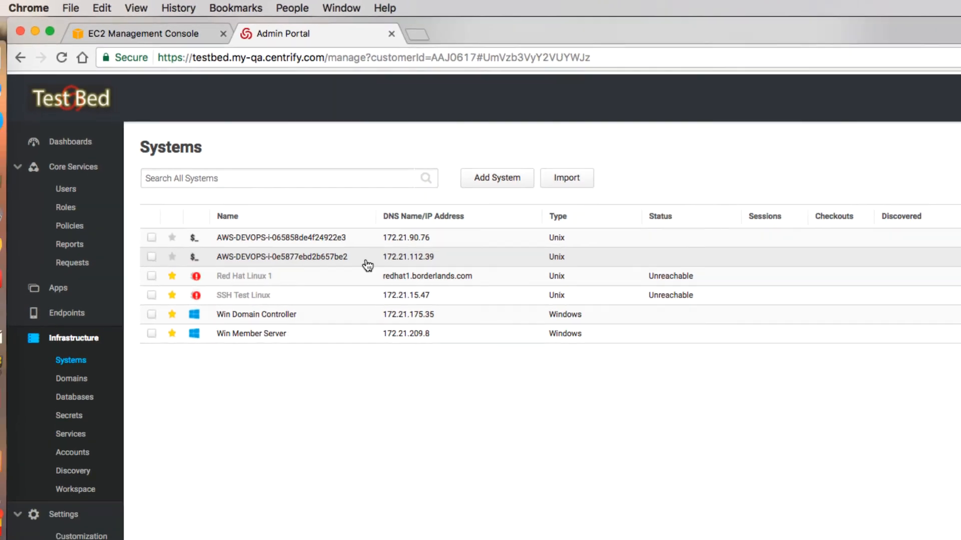
Step: Open the AWS-DEVOPS-i-0e5877ebd2b657be2 system, review its proxy account settings, and log in with its vaulted root account
{"action": "left_click", "coordinate": [408, 297]}
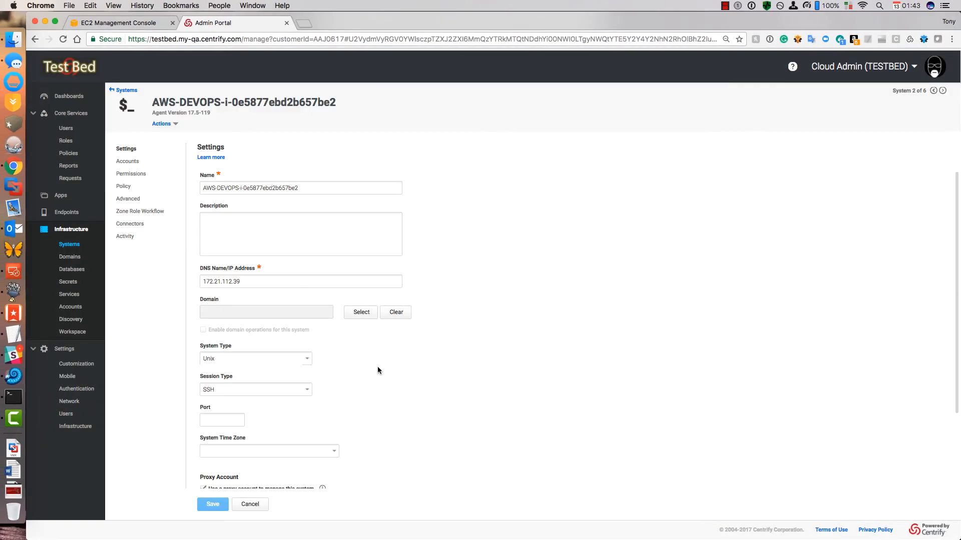
{"action": "scroll", "coordinate": [377, 370], "scroll_direction": "down", "scroll_amount": 5}
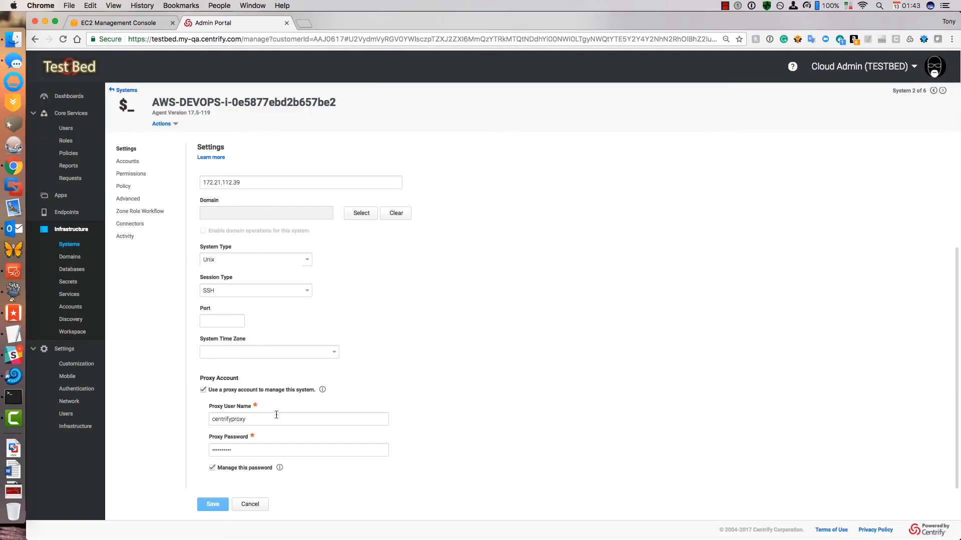
{"action": "left_click", "coordinate": [131, 161]}
{"action": "left_click", "coordinate": [205, 216]}
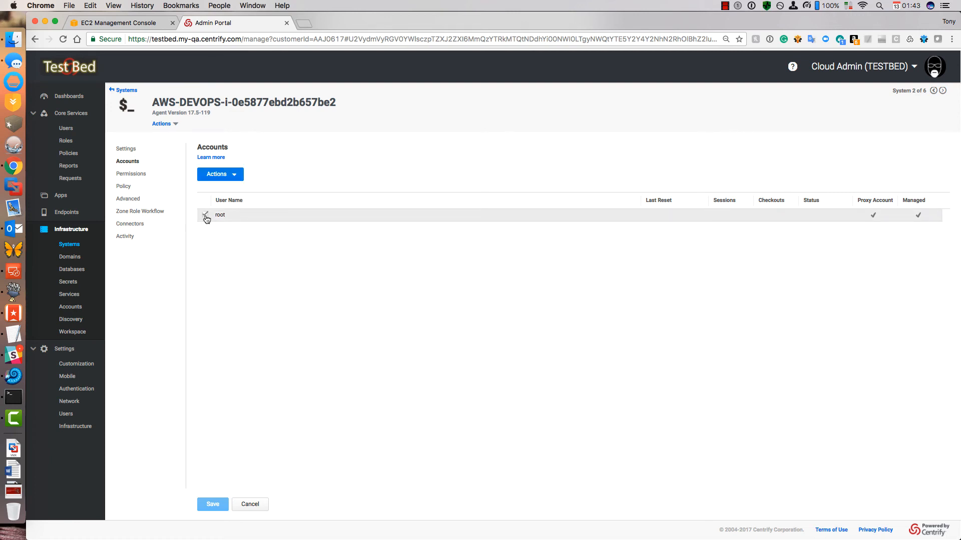
{"action": "left_click", "coordinate": [235, 177]}
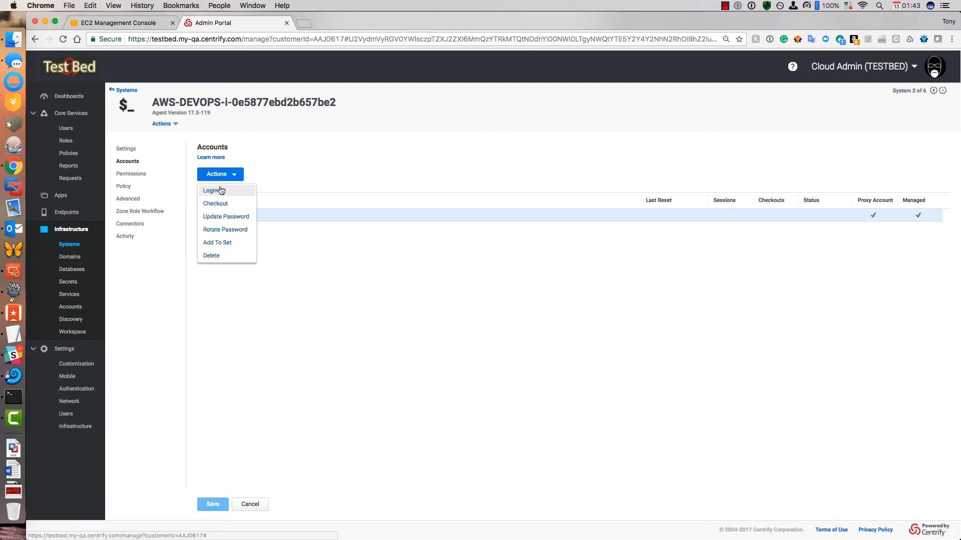
{"action": "left_click", "coordinate": [223, 190]}
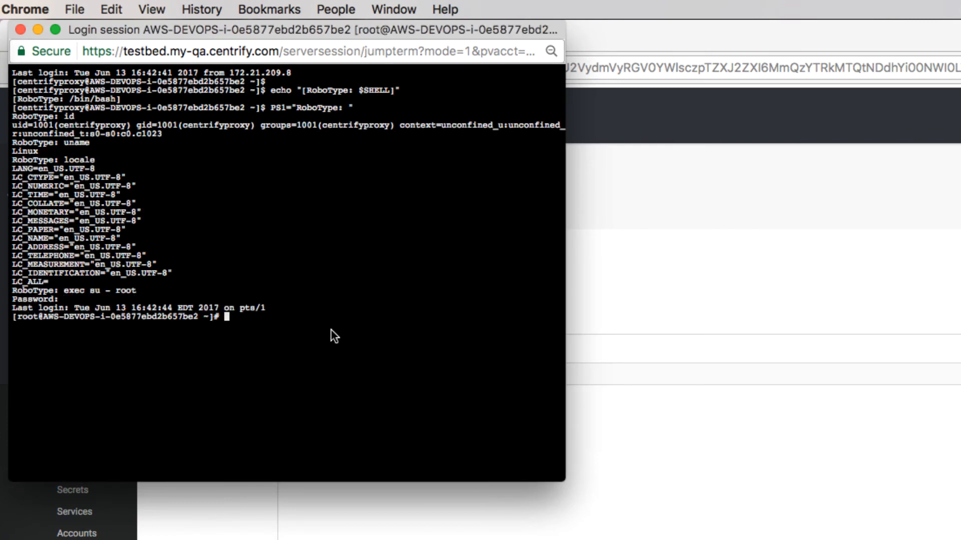
Step: Run adinfo and cinfo in the root session to check the domain join and Centrify enrollment
{"action": "type", "text": "adinfo"}
{"action": "key", "text": "Return"}
{"action": "type", "text": "cinfo"}
{"action": "key", "text": "Return"}
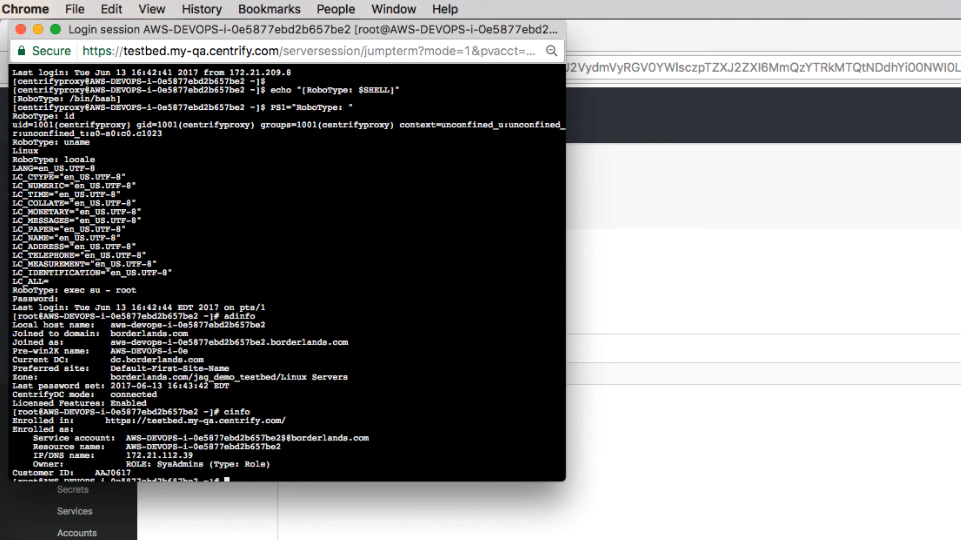
Step: Enter the marker text PINK FLOYD on a fresh line of the root session, after a few blank prompt lines
{"action": "key", "text": "Return"}
{"action": "key", "text": "Return"}
{"action": "key", "text": "Return"}
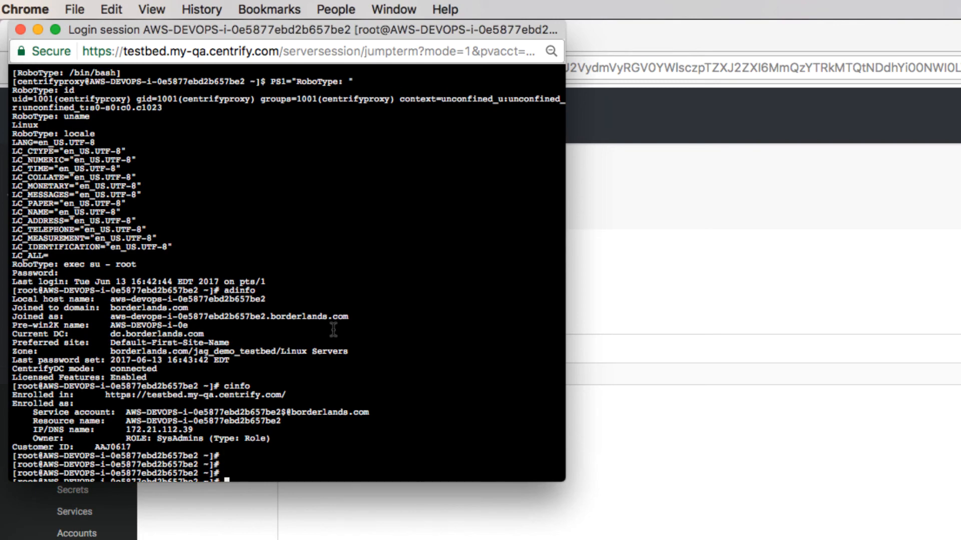
{"action": "type", "text": "PINK FLOYD"}
{"action": "key", "text": "Return"}
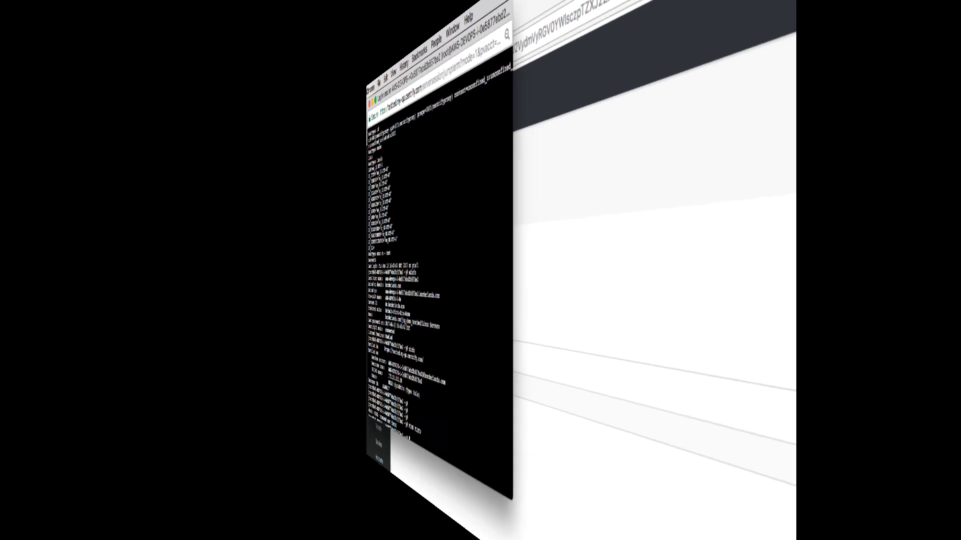
Step: Switch to Centrify Audit Analyzer, run a quick query for PINK FLOYD, and open the matching root session for replay
{"action": "left_click", "coordinate": [44, 65]}
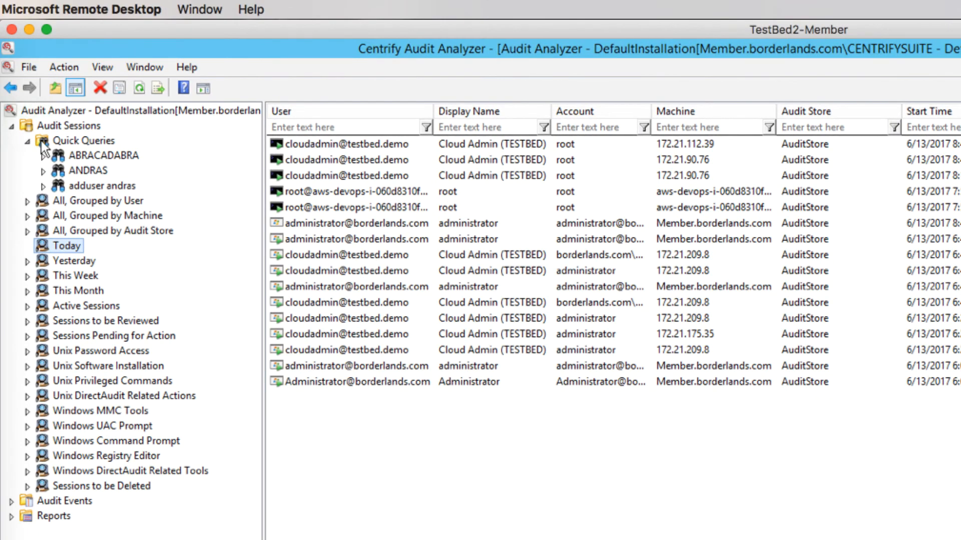
{"action": "right_click", "coordinate": [44, 144]}
{"action": "left_click", "coordinate": [73, 151]}
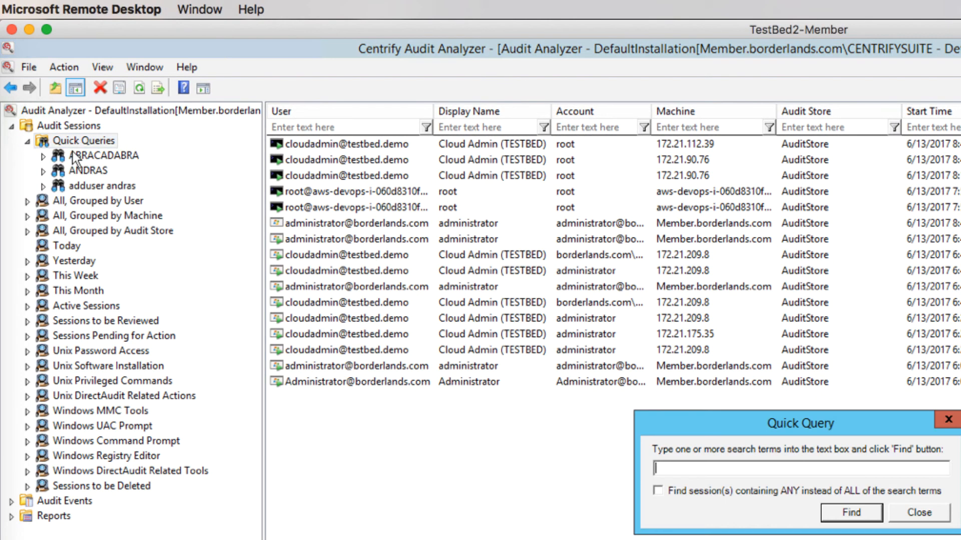
{"action": "type", "text": "PINK FLOYD"}
{"action": "key", "text": "Return"}
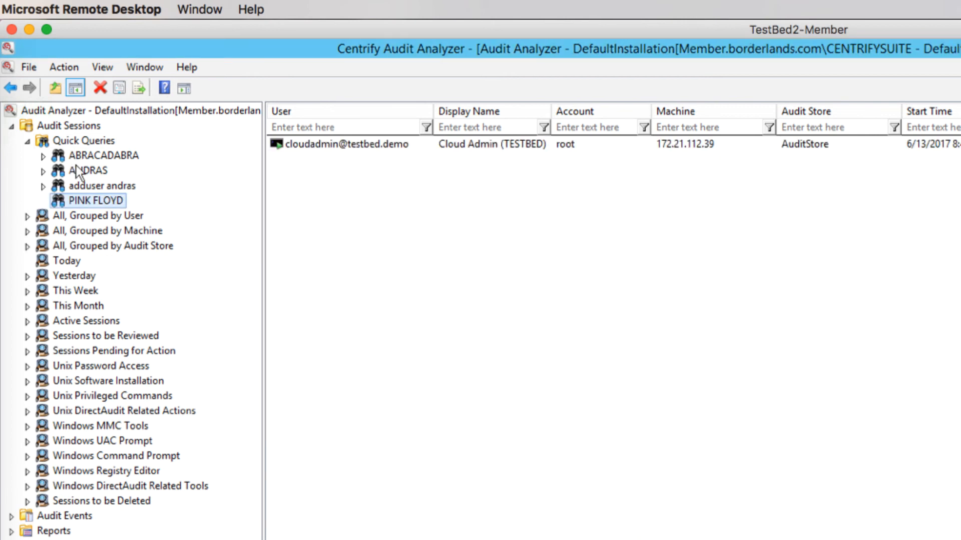
{"action": "double_click", "coordinate": [392, 147]}
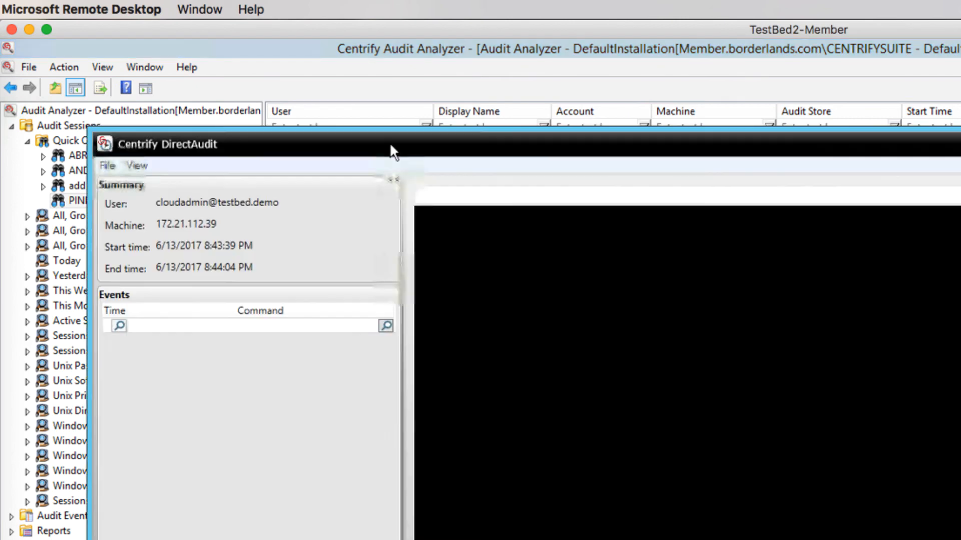